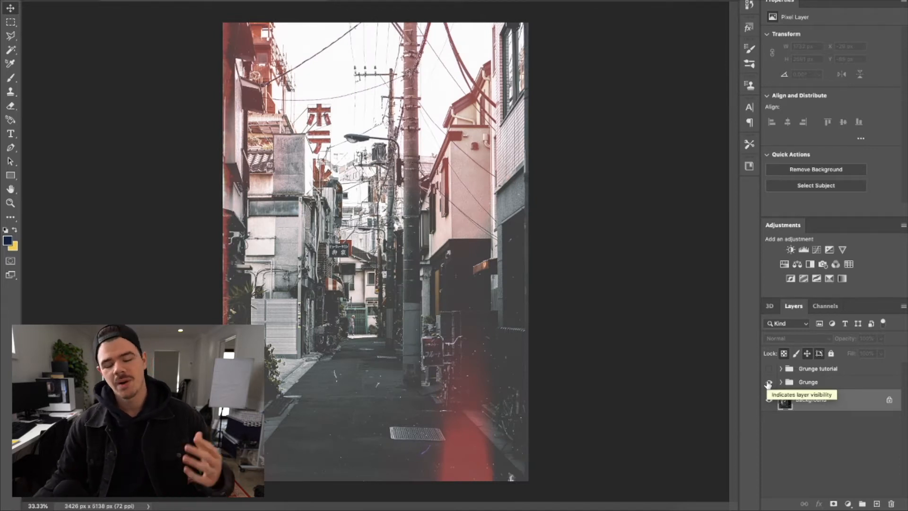
Hide the Grunge layer group in both the street photo and the hooded portrait document
click(768, 382)
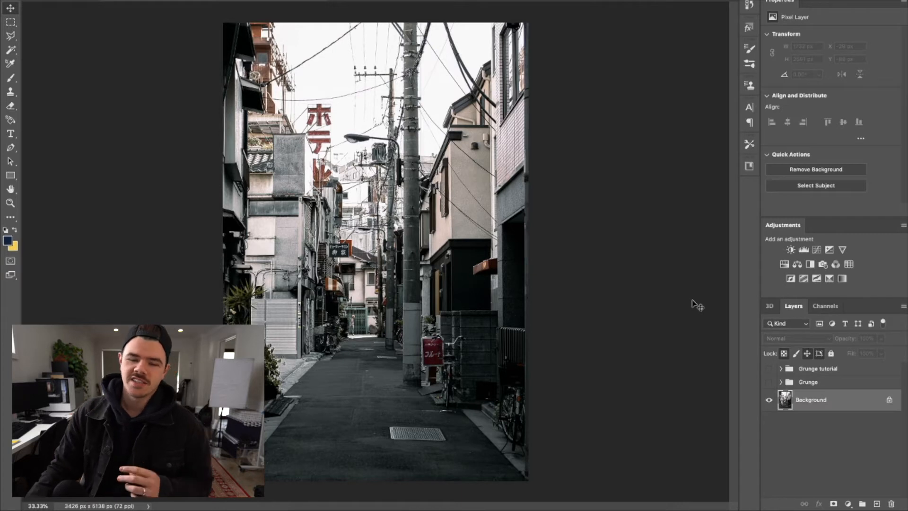
click(426, 1)
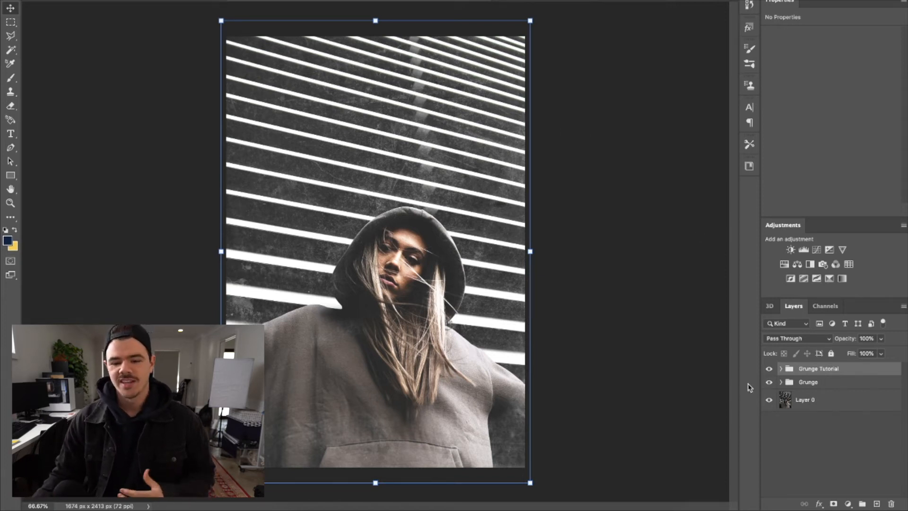
click(770, 382)
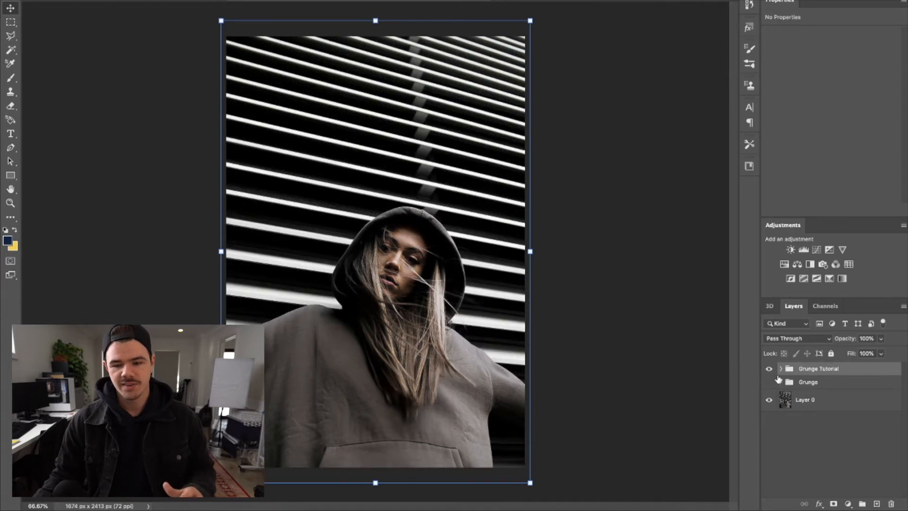
Show the grunge texture on Layer 2 in the Grunge Tutorial group and set its blend mode to Screen
click(781, 368)
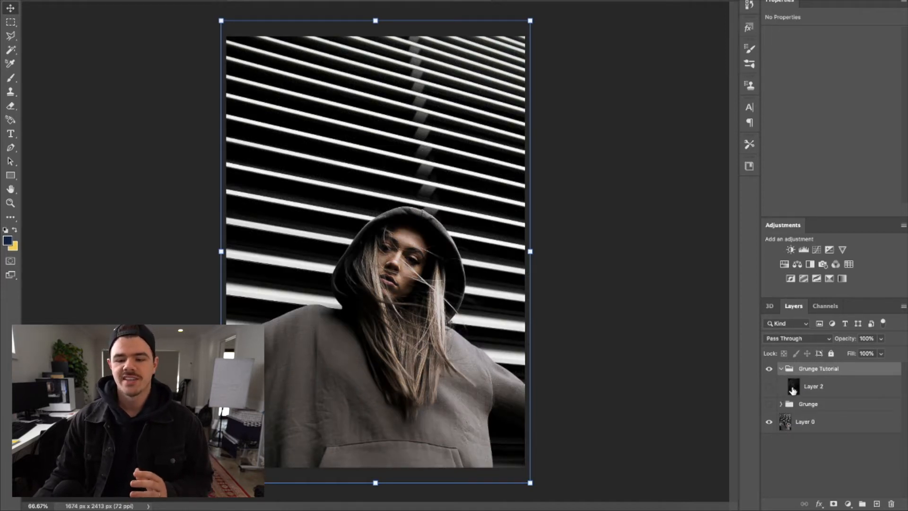
click(783, 391)
click(769, 387)
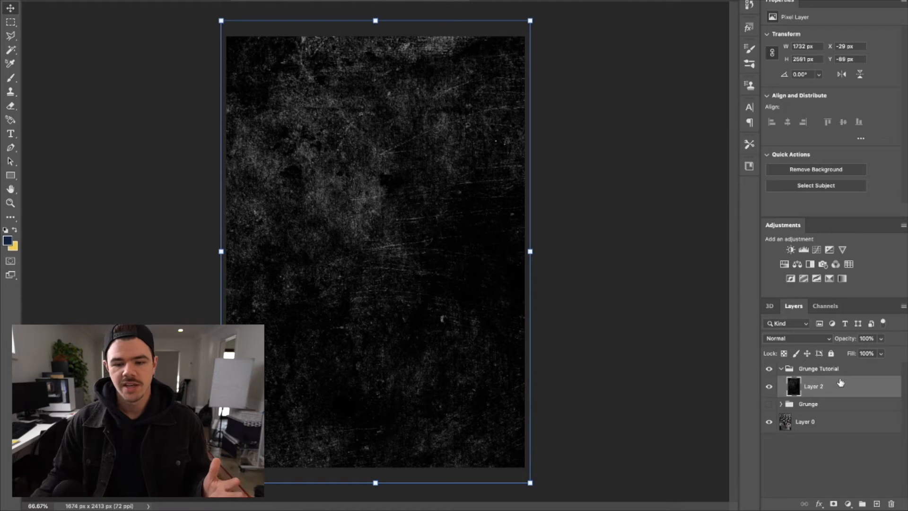
click(808, 340)
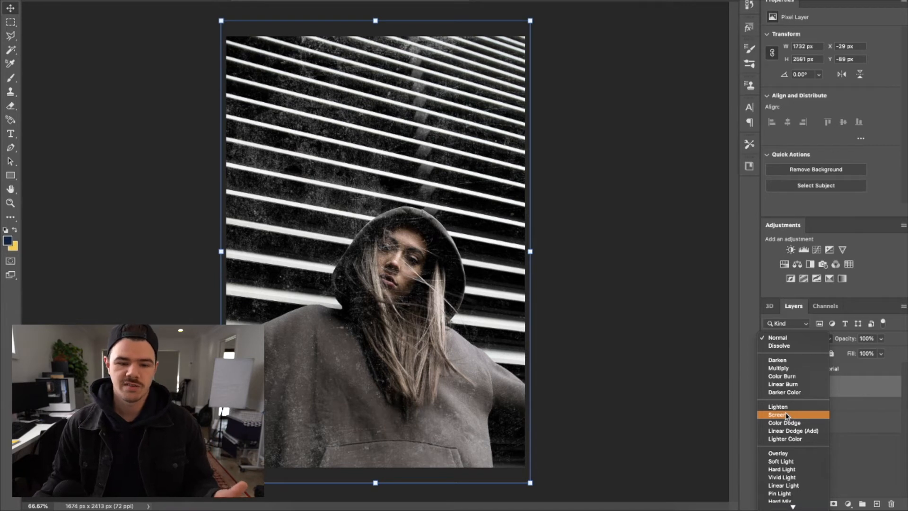
click(787, 415)
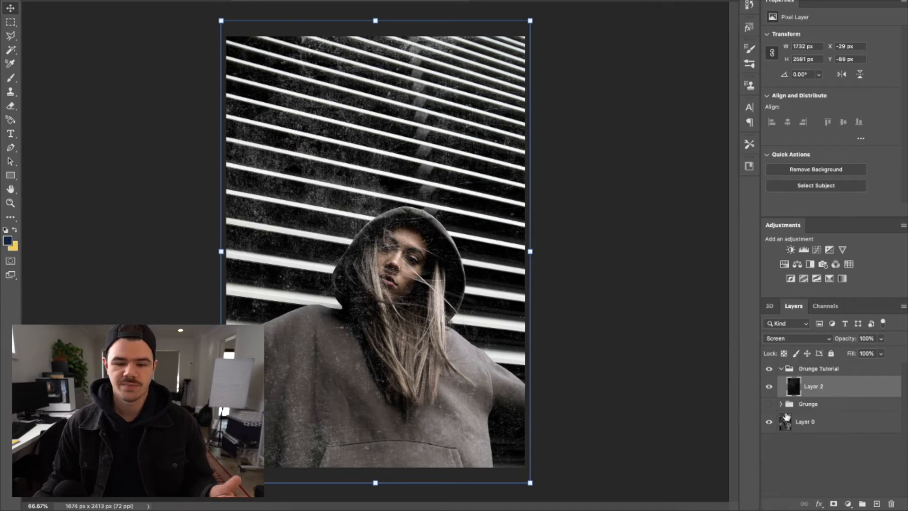
Add a Curves adjustment layer above Layer 2 and raise its black point to an output of about 41
click(817, 251)
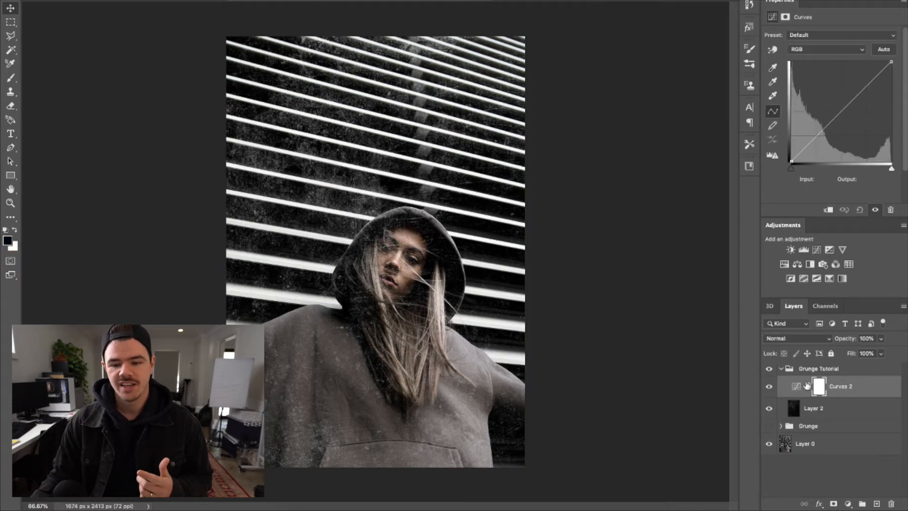
click(791, 161)
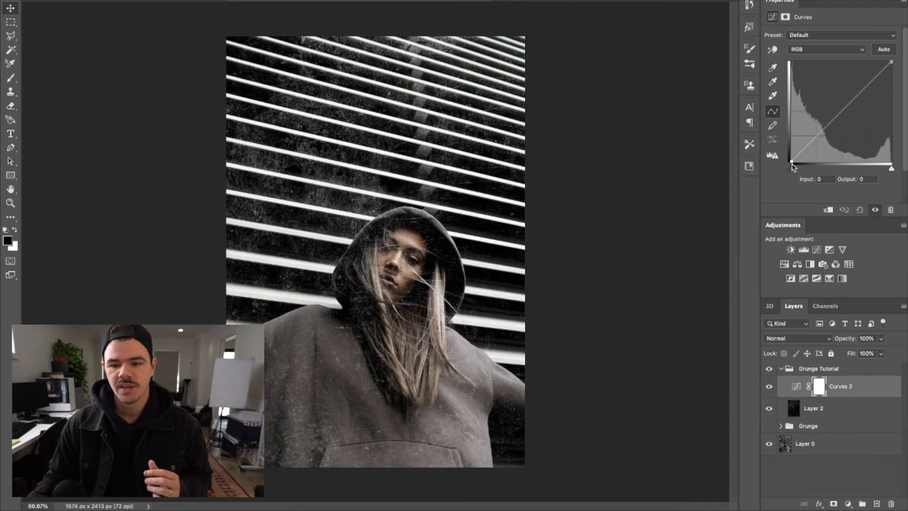
drag(791, 162, 782, 146)
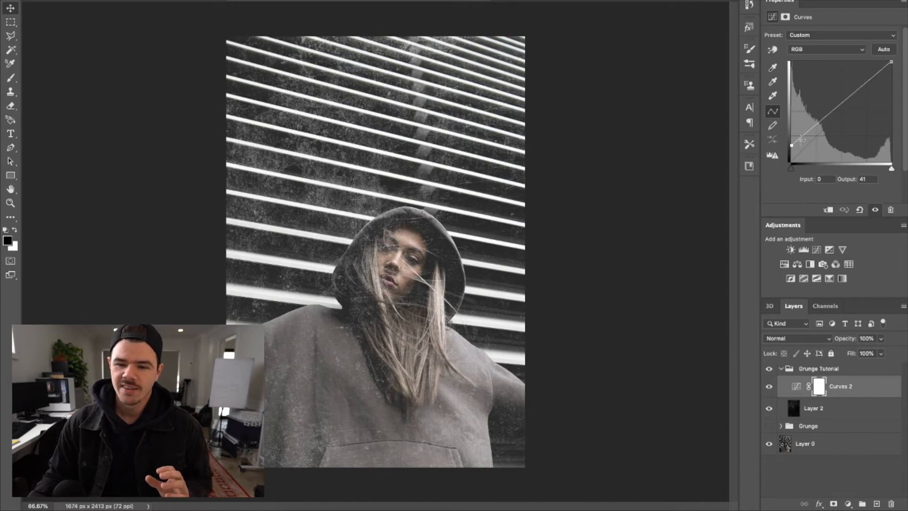
Shape the portrait's curve into an S with points near input 162, output 201 and input 78, output 80, then compare the effect
drag(807, 133, 814, 135)
drag(862, 89, 858, 83)
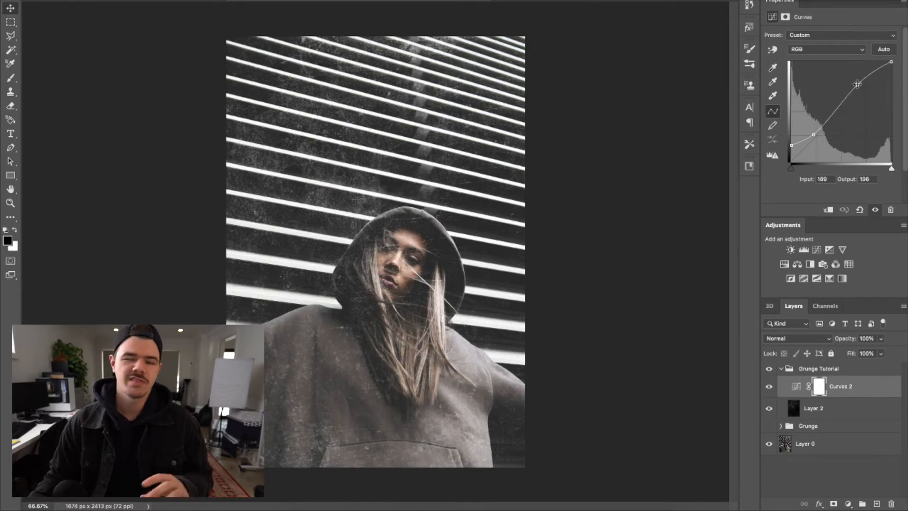
drag(862, 82, 859, 81)
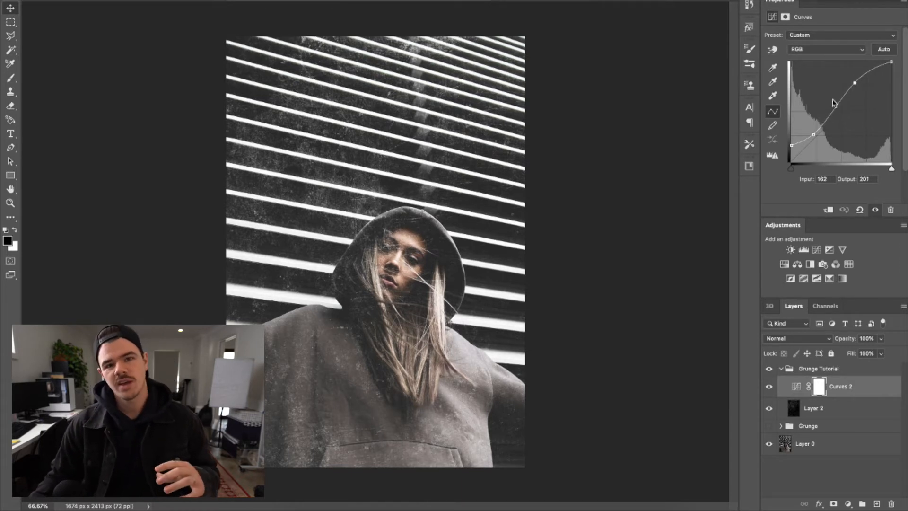
drag(791, 145, 821, 131)
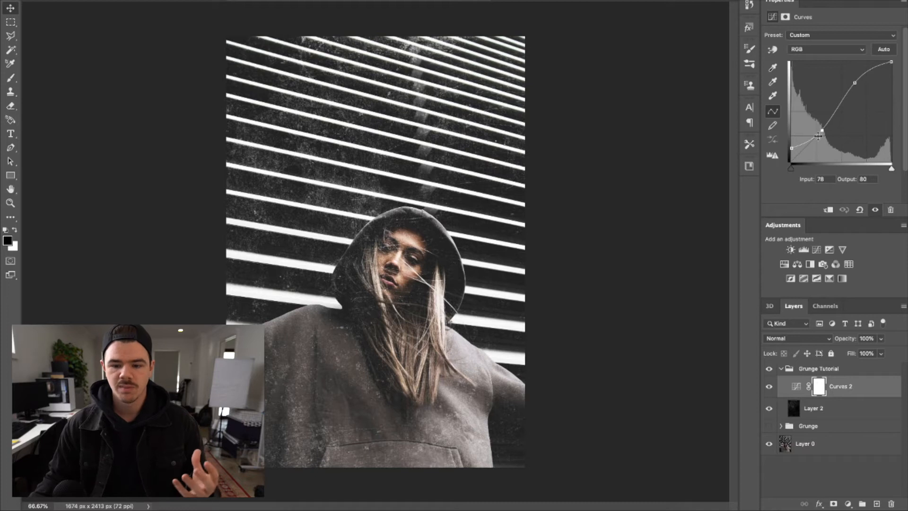
click(770, 387)
click(770, 387)
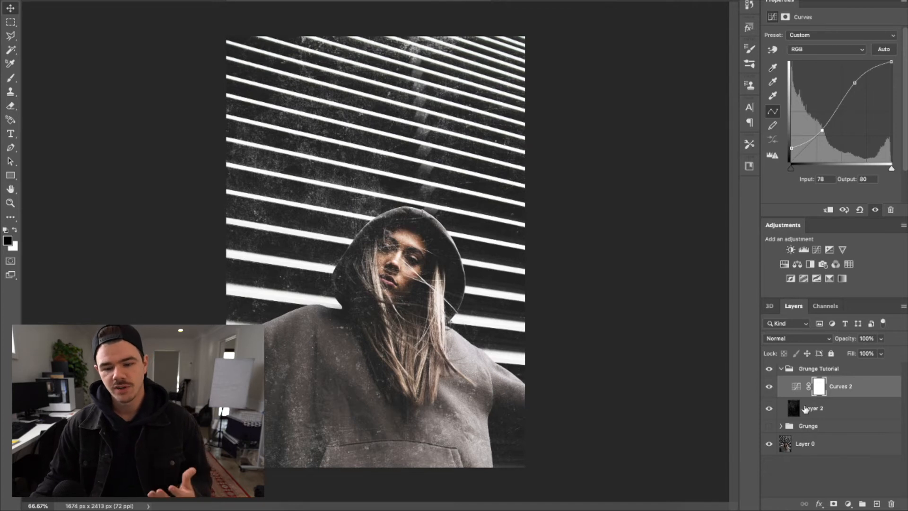
Erase the grunge texture on Layer 2 over the woman's face, hair and parts of her hoodie
click(809, 410)
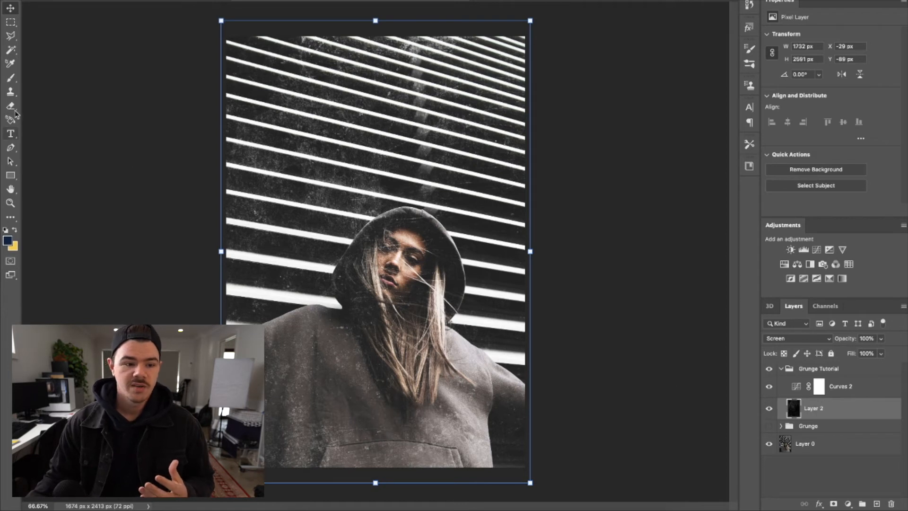
click(10, 107)
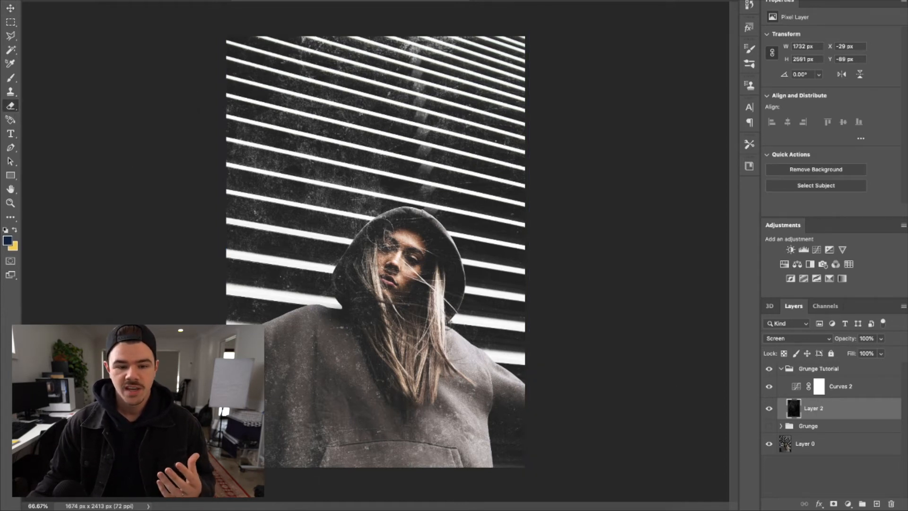
mouse_move(417, 244)
mouse_down()
mouse_move(379, 255)
mouse_move(363, 328)
mouse_up()
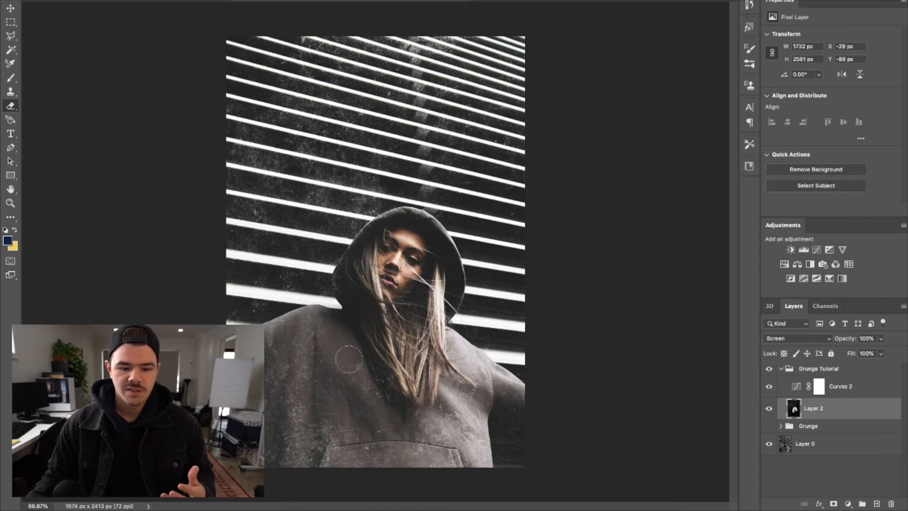
mouse_move(355, 395)
mouse_down()
mouse_move(450, 400)
mouse_move(414, 436)
mouse_move(370, 389)
mouse_up()
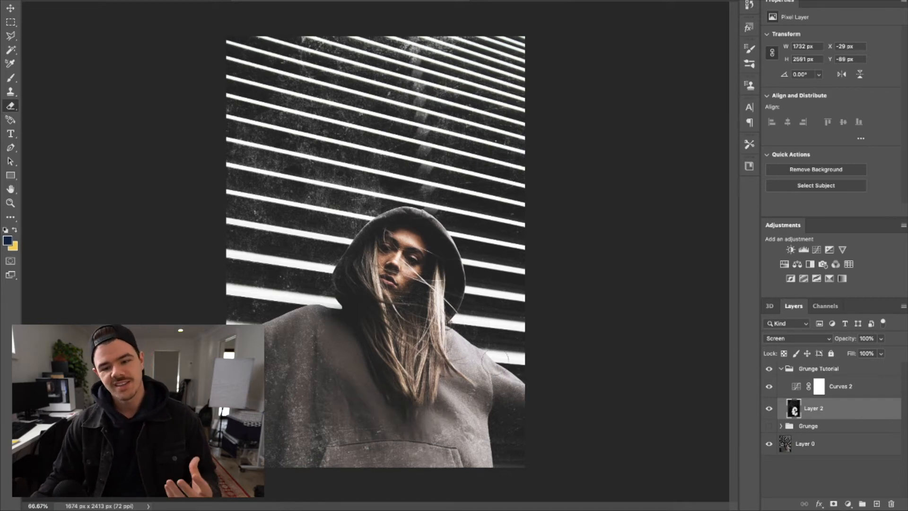
Collapse the Grunge Tutorial group and toggle its visibility to compare the portrait before and after
click(781, 368)
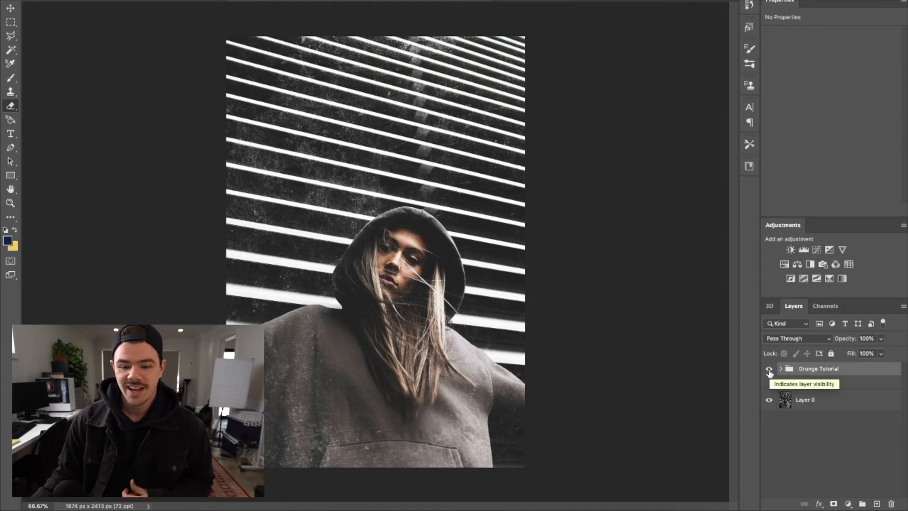
click(770, 369)
click(770, 369)
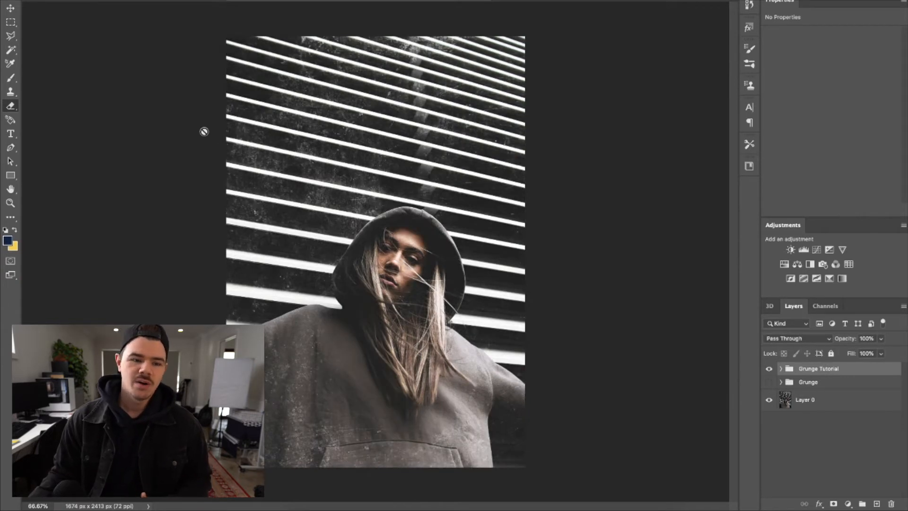
In the street photo's Grunge tutorial group, show Curves 1, lower its black point slightly and set the highlight point to input 172, output 184
click(169, 0)
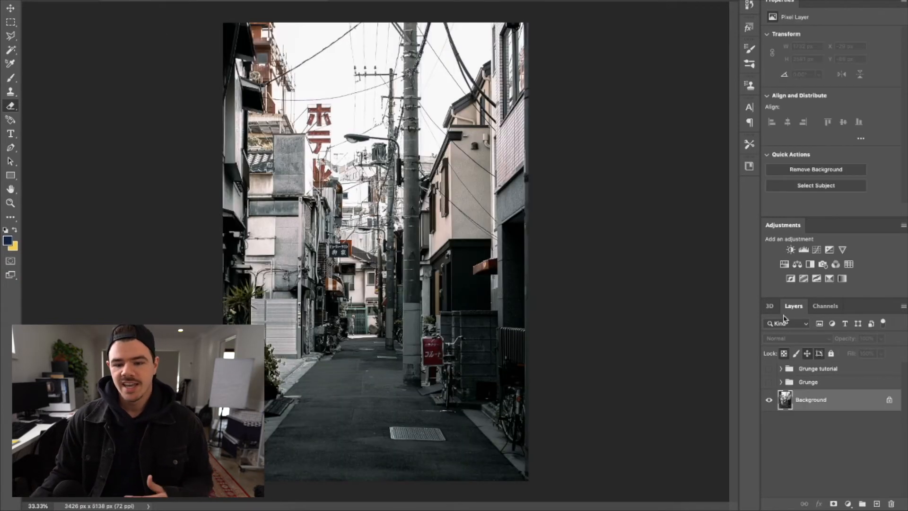
click(781, 369)
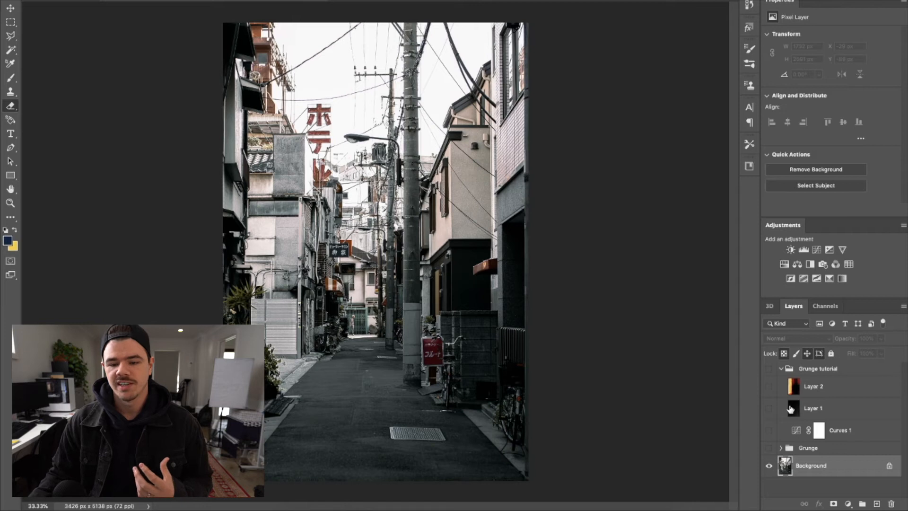
click(769, 431)
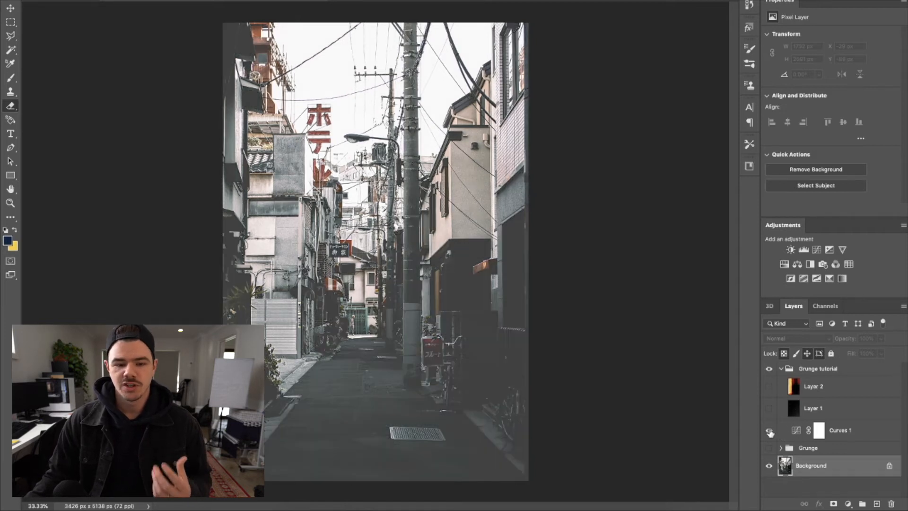
click(841, 432)
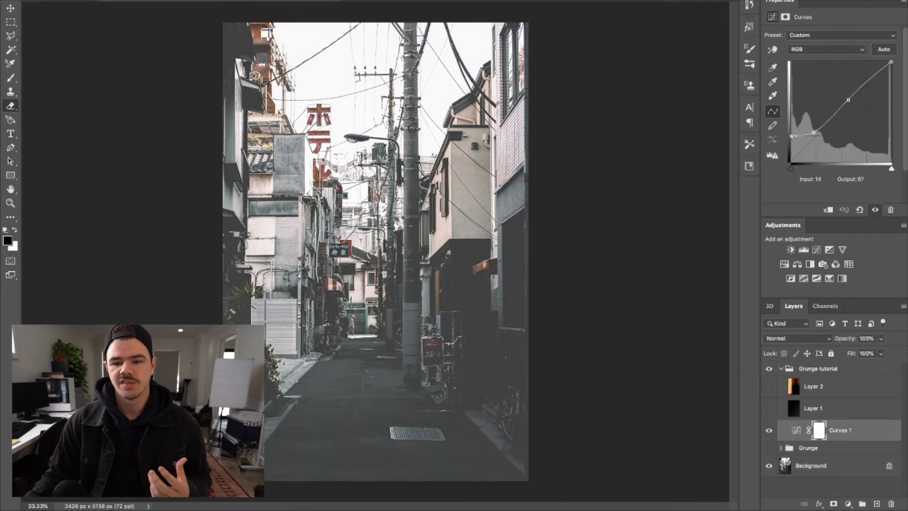
drag(791, 137, 791, 140)
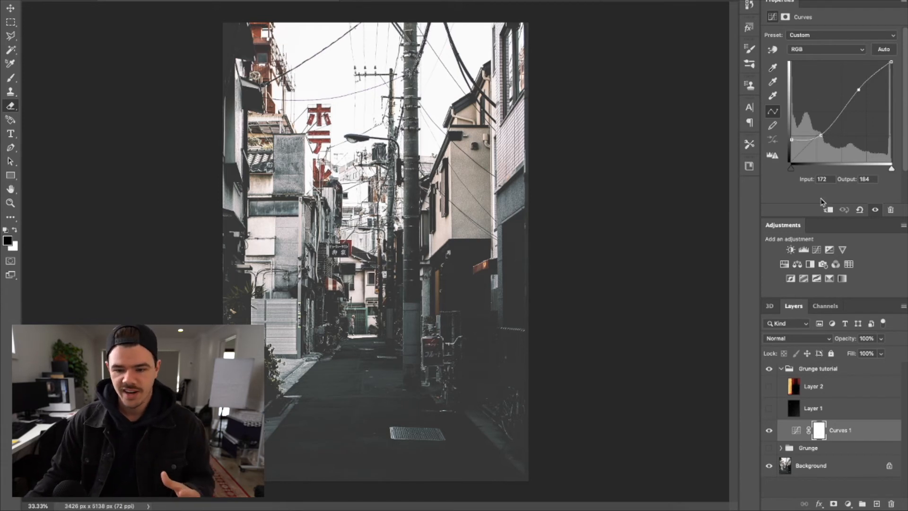
Show the dust texture on Layer 1 and move and enlarge it to about 3772 by 5612 px to cover the street photo
click(770, 409)
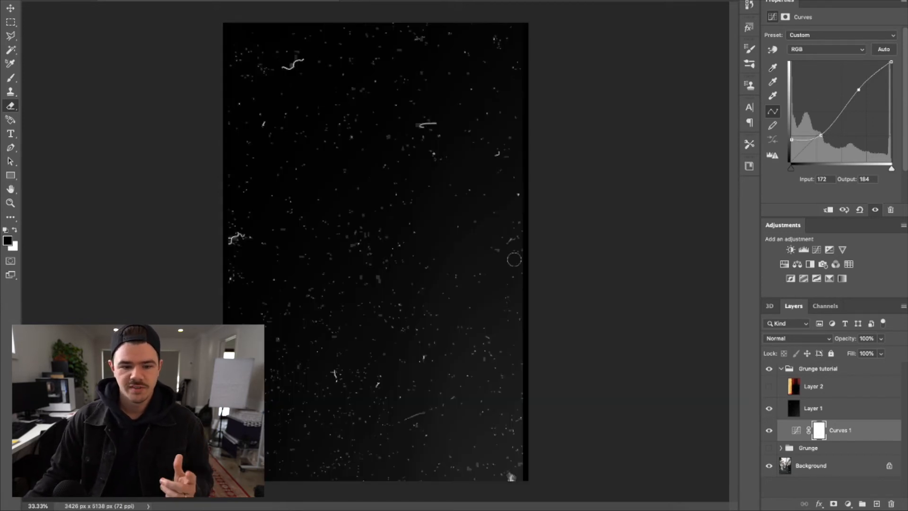
click(13, 8)
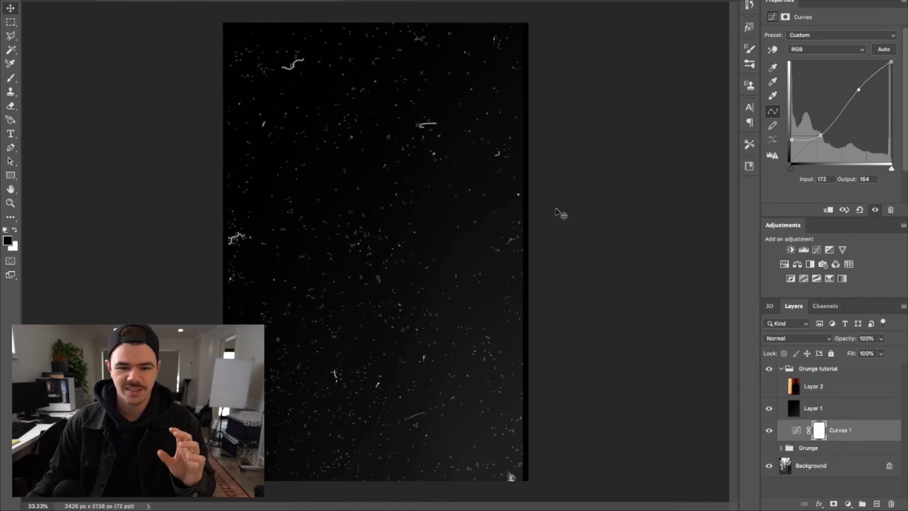
click(833, 407)
drag(300, 232, 326, 230)
drag(537, 484, 549, 500)
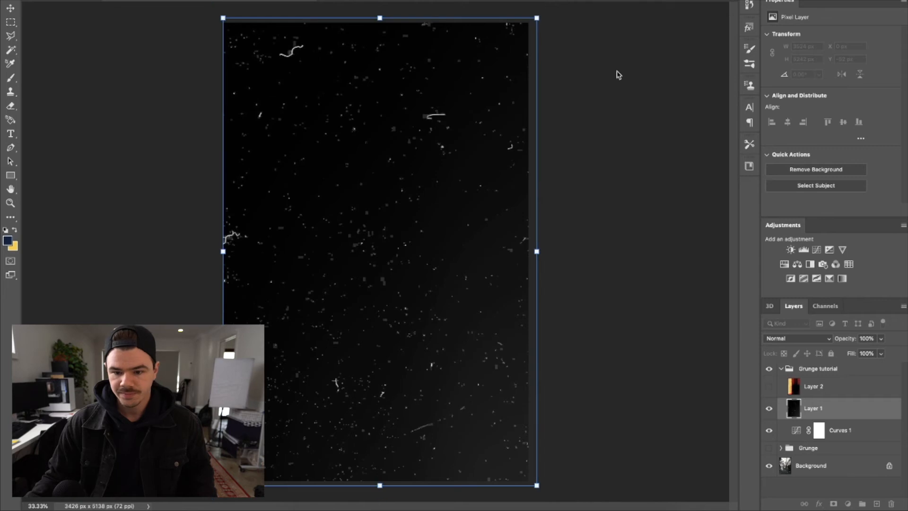
Set the dust texture's blend mode to Lighten and toggle the layer off and on to compare
click(813, 339)
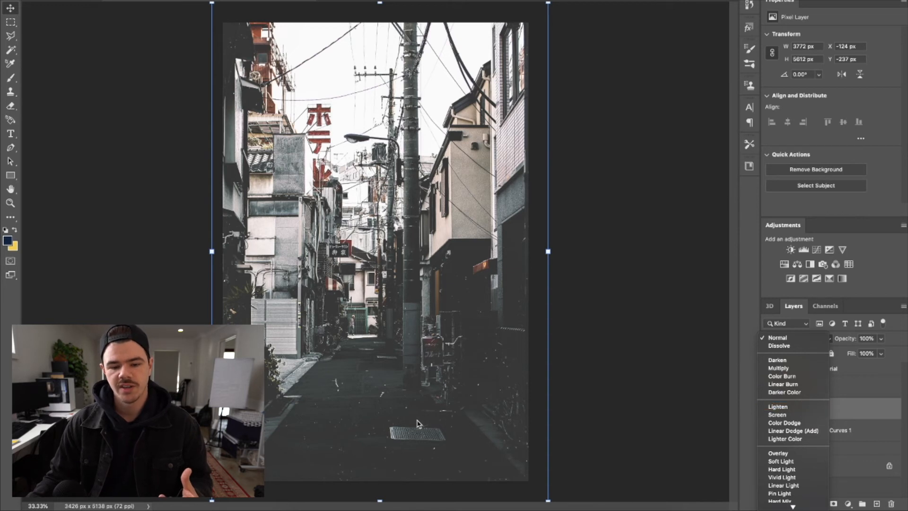
click(771, 407)
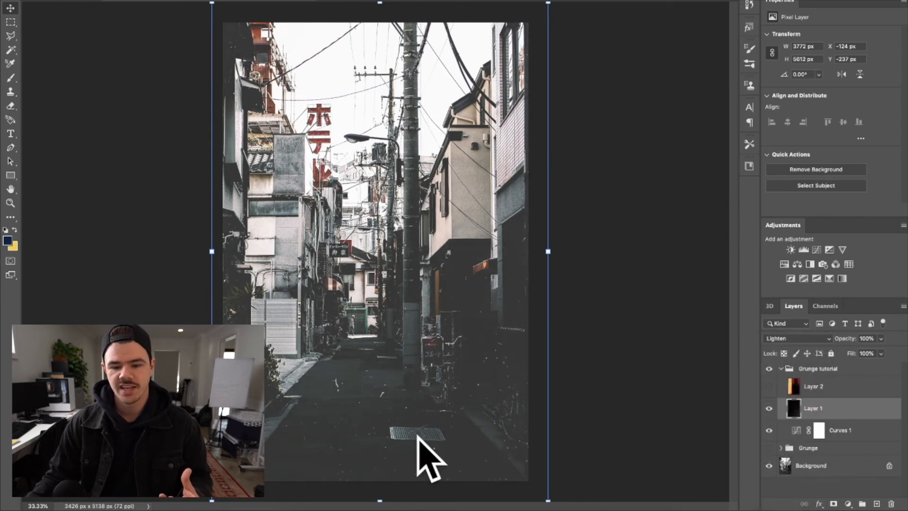
click(769, 410)
click(769, 411)
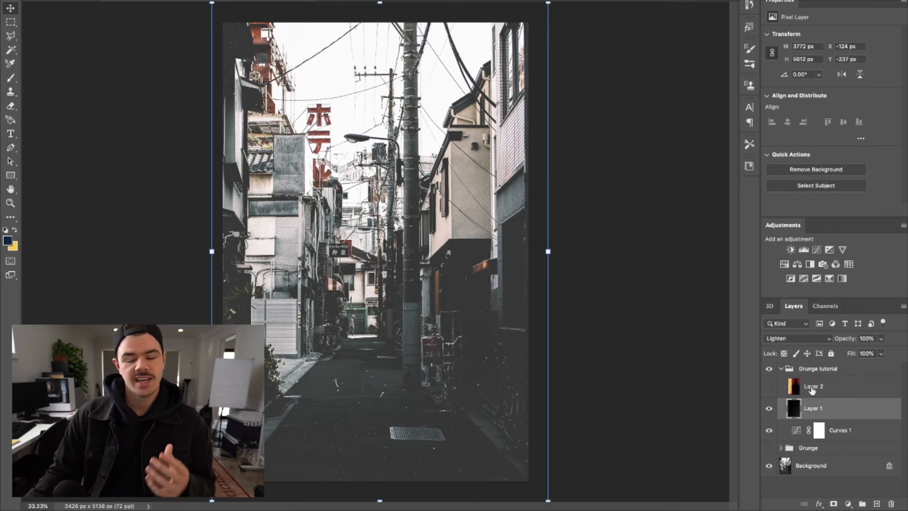
Show the red and yellow light leak on Layer 2 and set its blend mode to Lighten
click(771, 388)
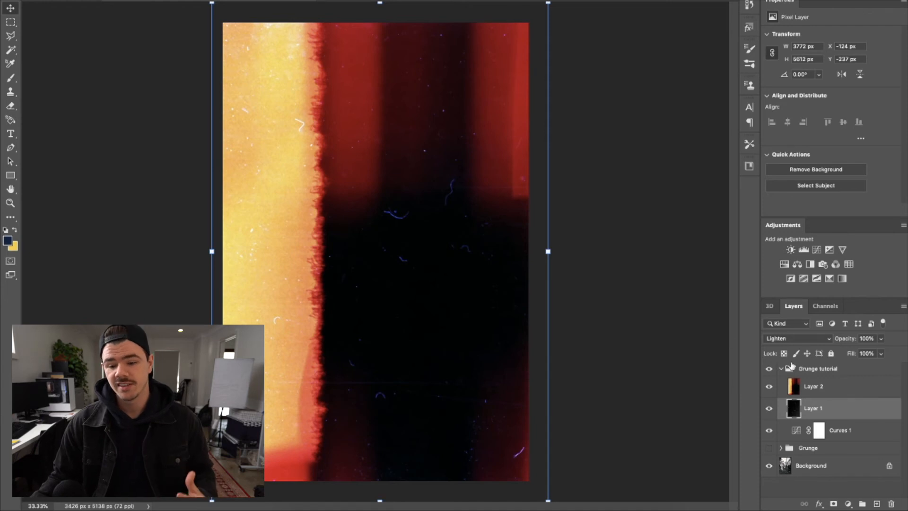
click(830, 386)
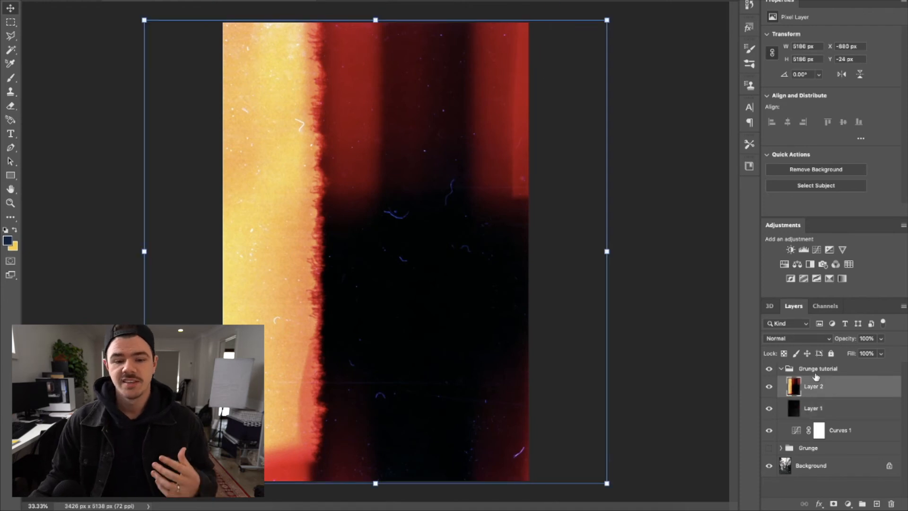
click(818, 340)
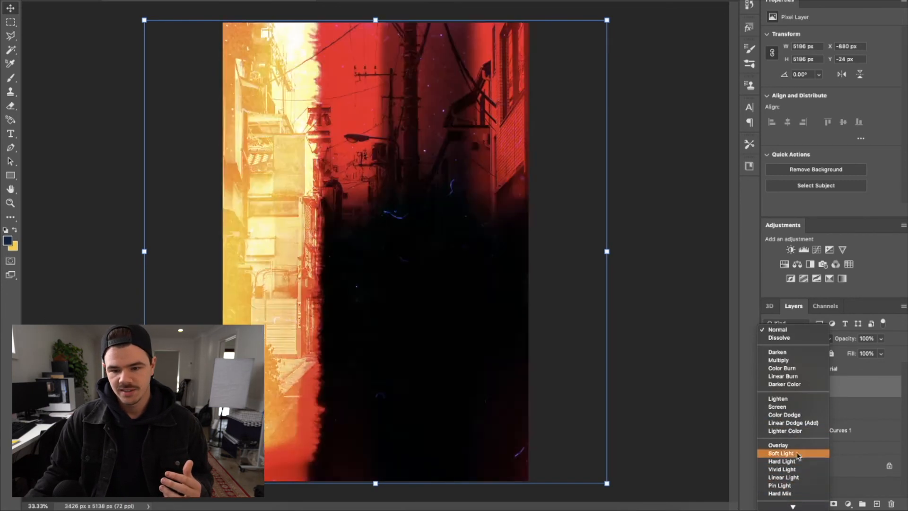
click(796, 399)
Move the light leak leftward over the street photo to about X -1343 px, Y 0 px
drag(472, 262, 433, 260)
drag(458, 326, 450, 326)
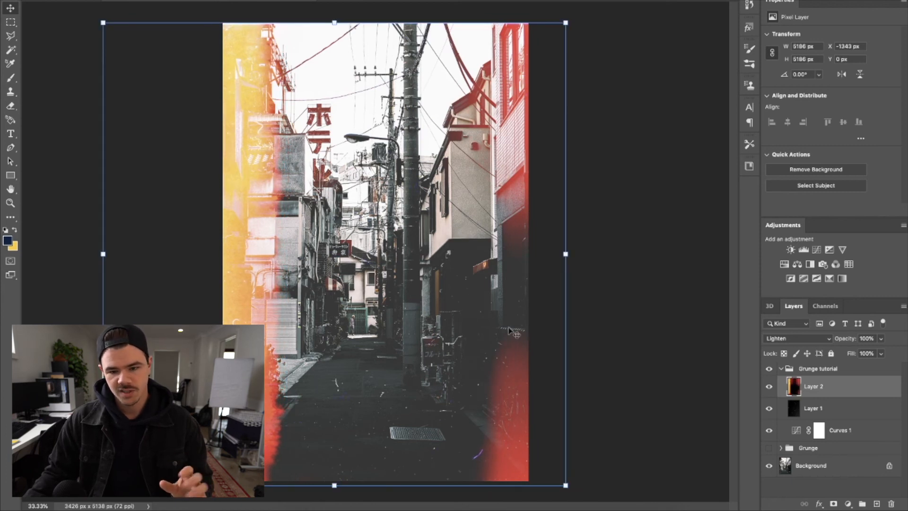
Lower the opacity of the light leak on Layer 2 to 78% and hide its transform box by switching to the Rectangular Marquee tool
click(882, 341)
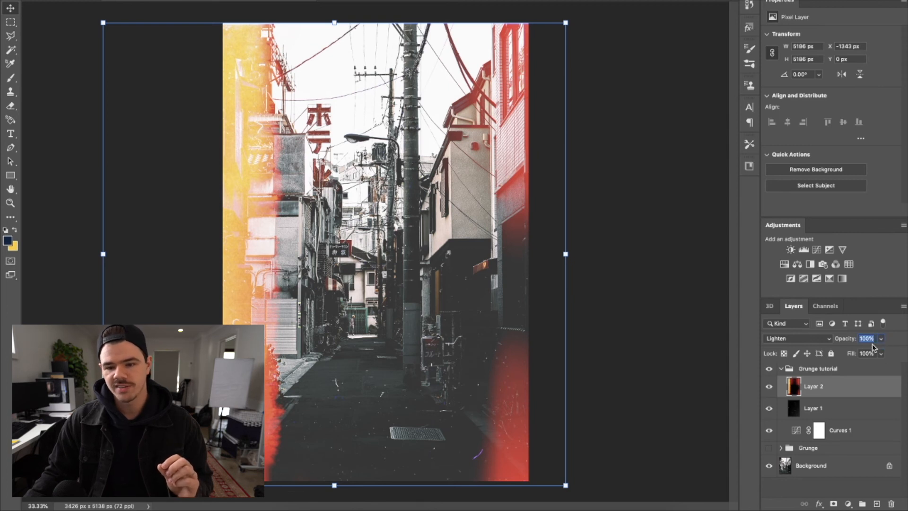
key(Down)
key(Down)
key(Down)
key(Down)
key(Down)
key(Down)
key(Down)
key(Down)
key(Down)
key(Down)
key(Down)
key(Down)
key(Down)
key(Down)
key(Down)
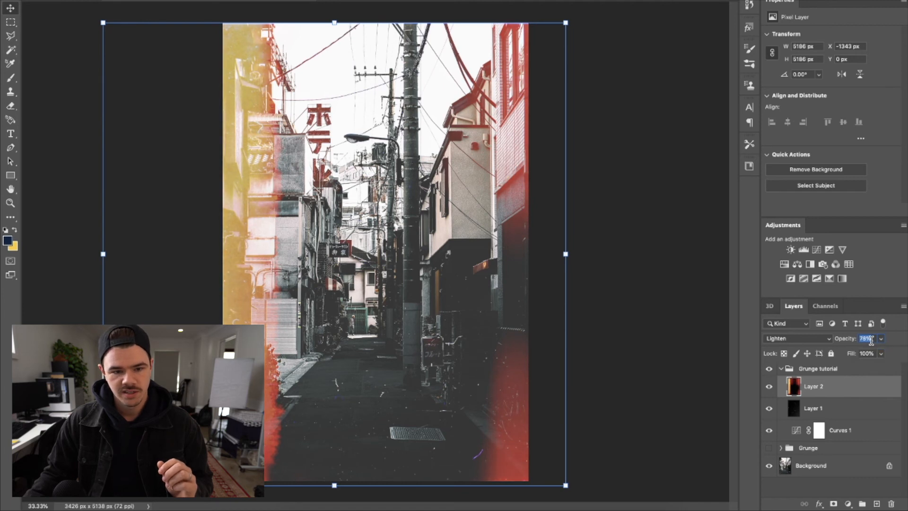
click(11, 22)
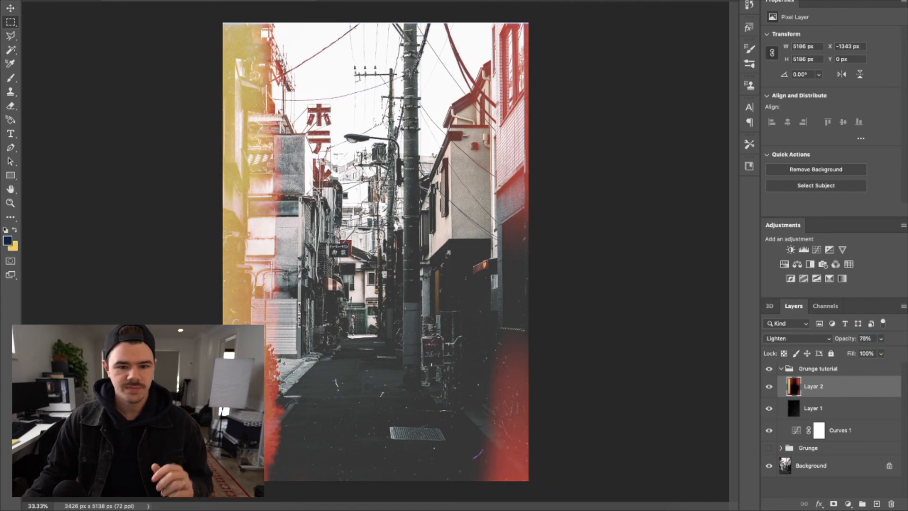
Collapse the Grunge tutorial group and toggle its visibility off and on to compare the street photo before and after
click(782, 369)
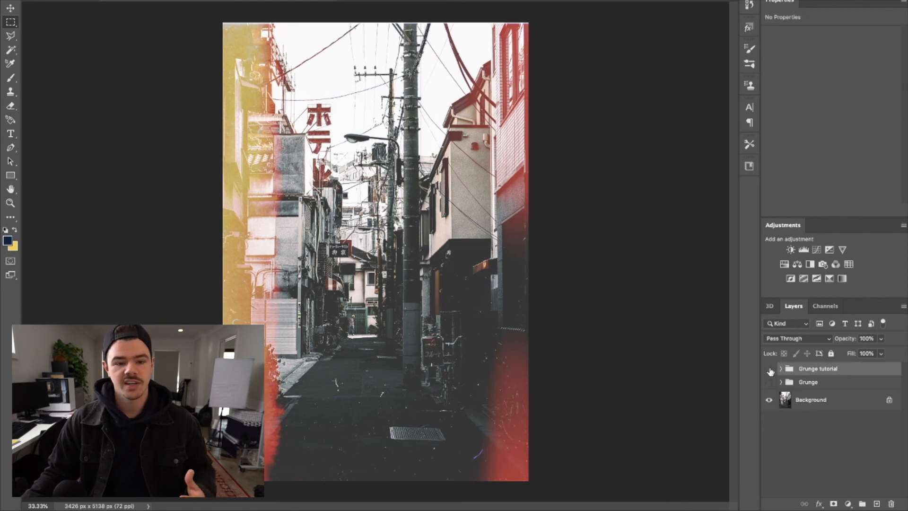
click(769, 370)
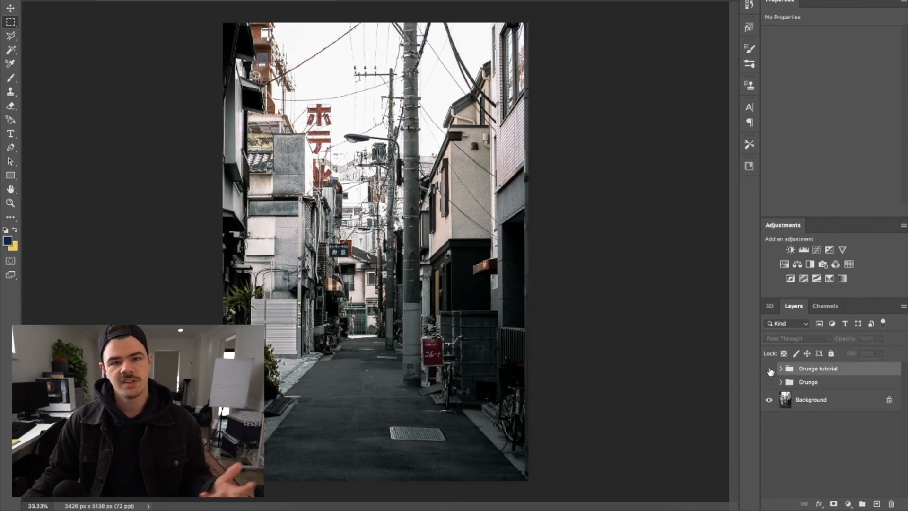
click(769, 370)
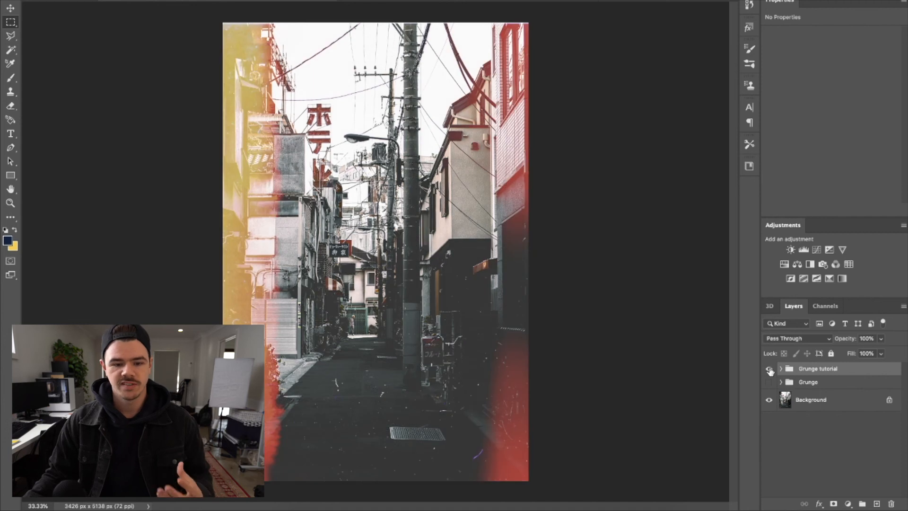